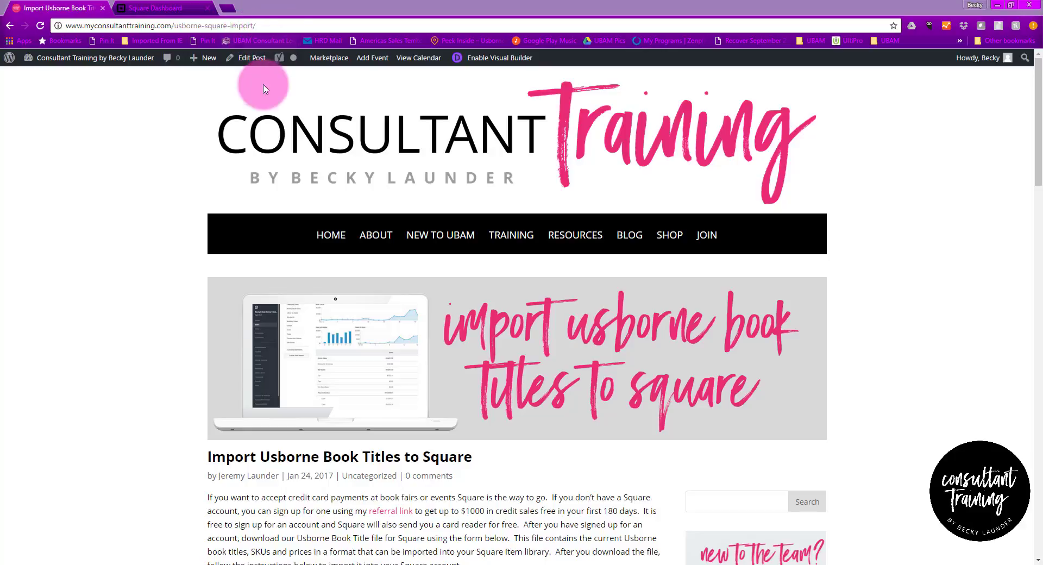
- Scroll the training post to reveal the Download the Square File form and first import instruction
{"action": "left_click", "coordinate": [255, 26]}
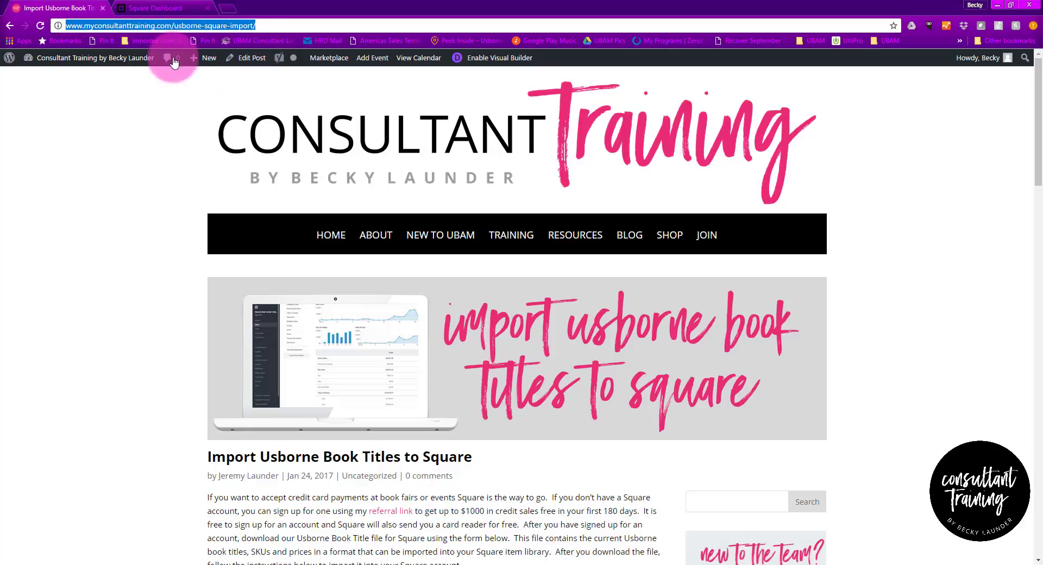
{"action": "left_click", "coordinate": [151, 145]}
{"action": "scroll", "coordinate": [170, 235], "scroll_direction": "down", "scroll_amount": 5}
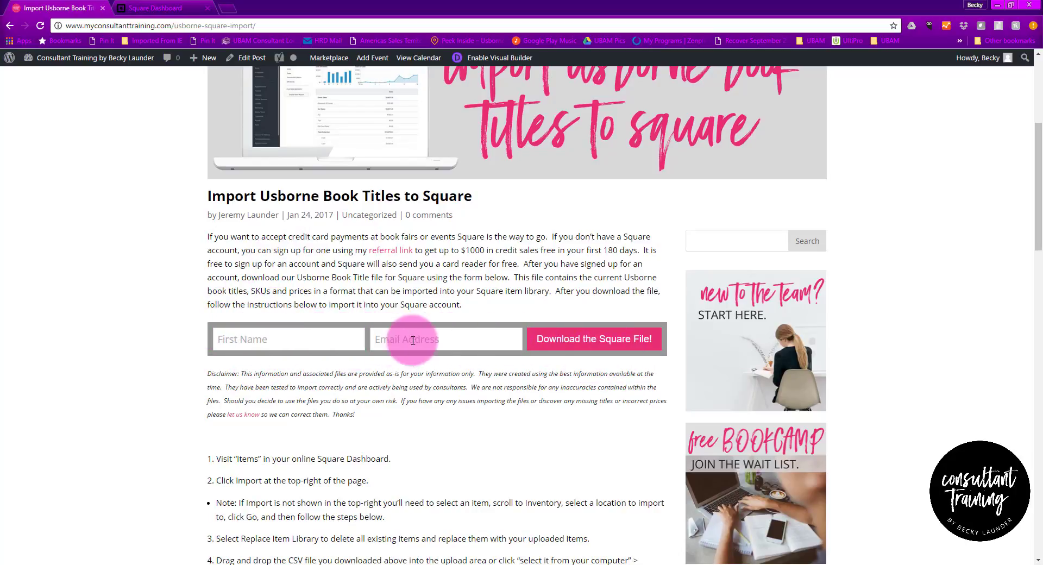
{"action": "scroll", "coordinate": [133, 198], "scroll_direction": "up", "scroll_amount": 1}
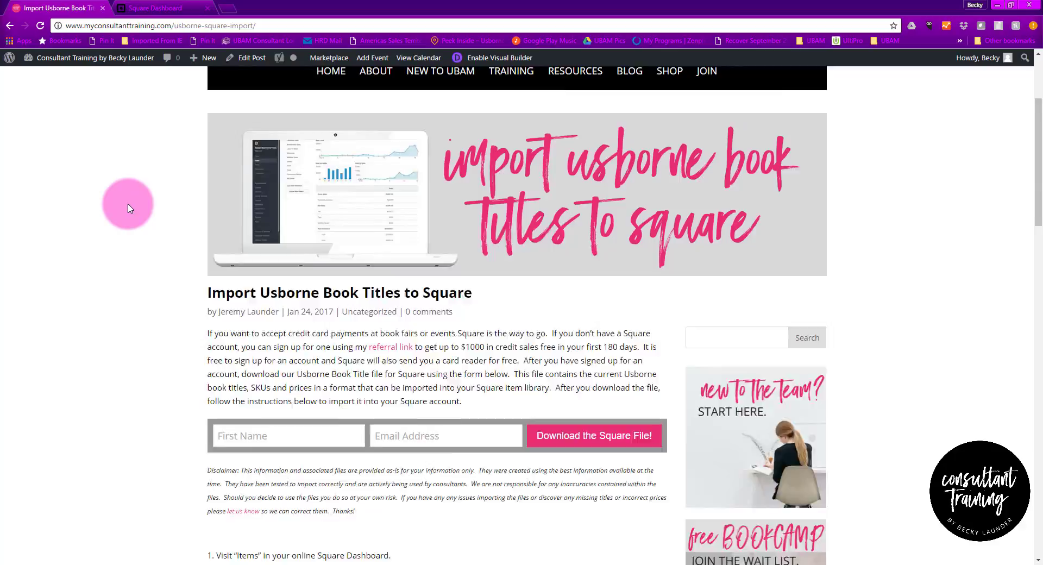
{"action": "scroll", "coordinate": [129, 209], "scroll_direction": "up", "scroll_amount": 4}
{"action": "scroll", "coordinate": [129, 208], "scroll_direction": "down", "scroll_amount": 3}
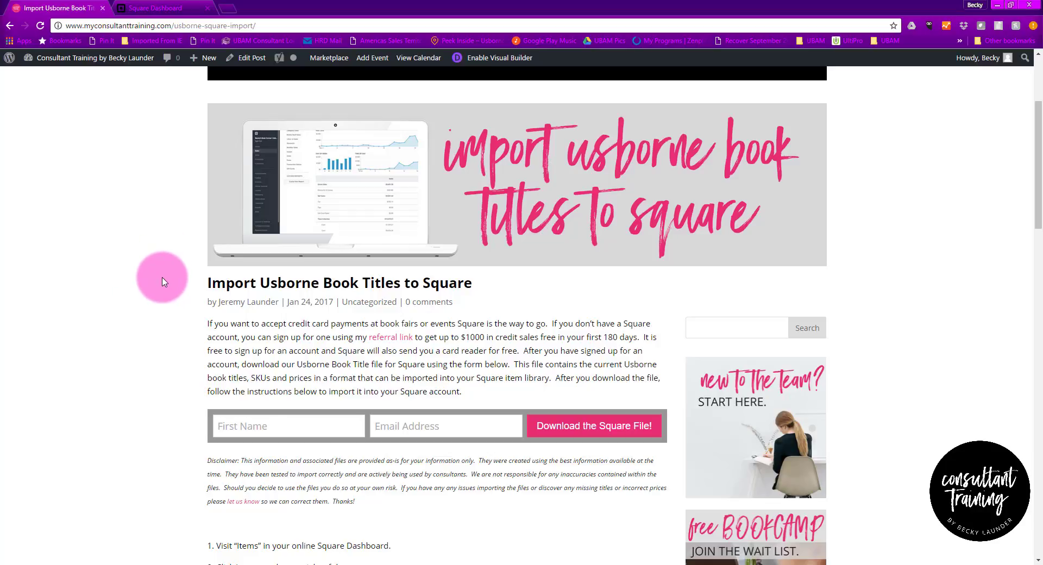
- Begin an item import in Square's Item Library with Replace Item Library selected
{"action": "left_click", "coordinate": [162, 10]}
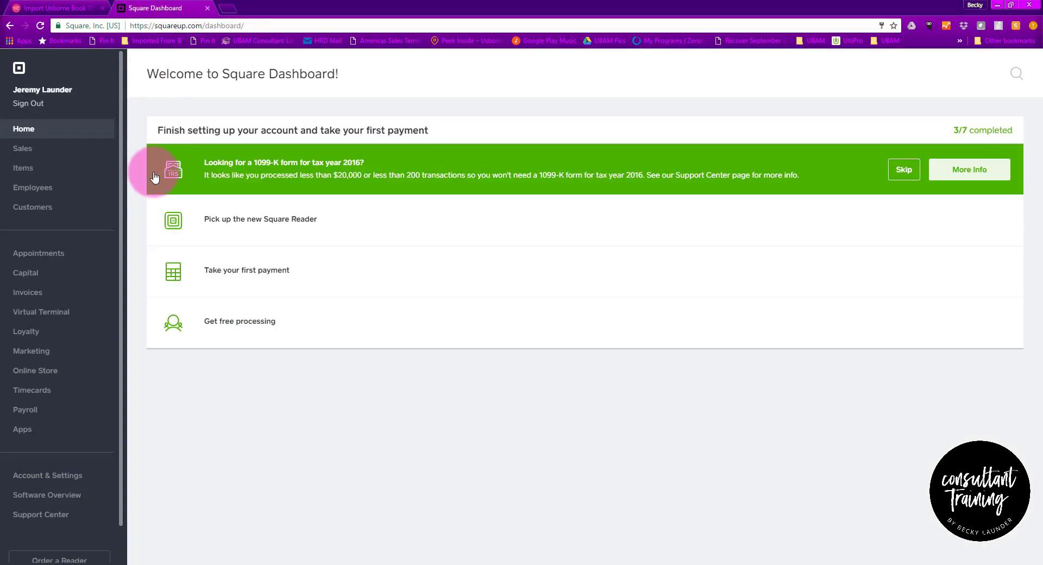
{"action": "left_click", "coordinate": [23, 173]}
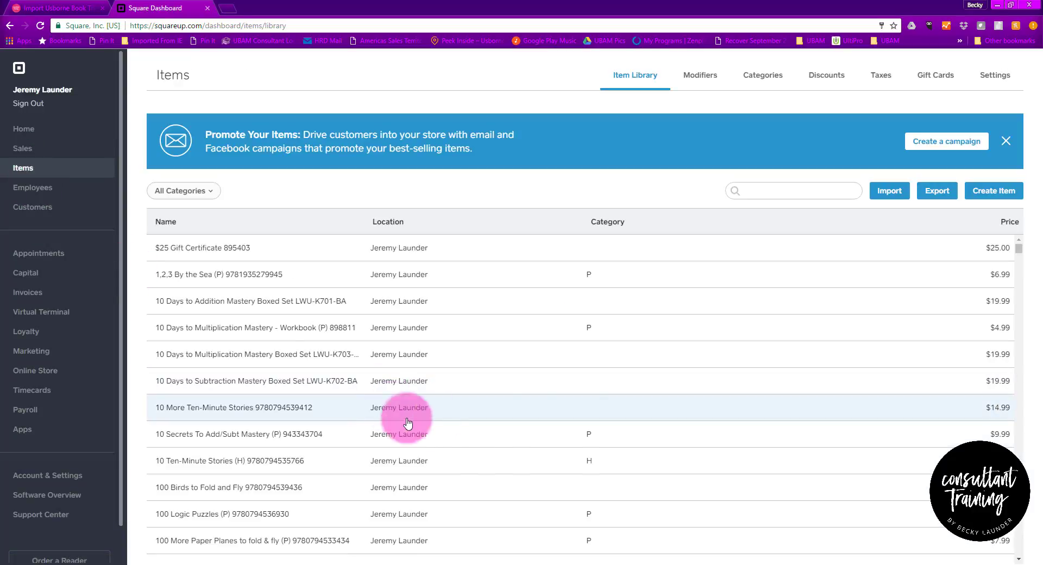
{"action": "left_click", "coordinate": [889, 192]}
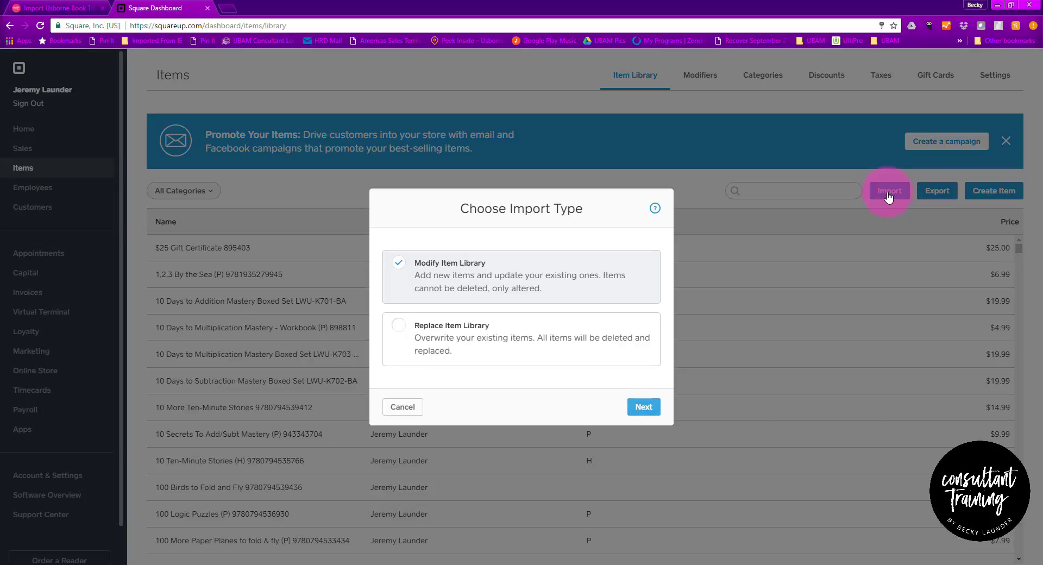
{"action": "left_click", "coordinate": [400, 330]}
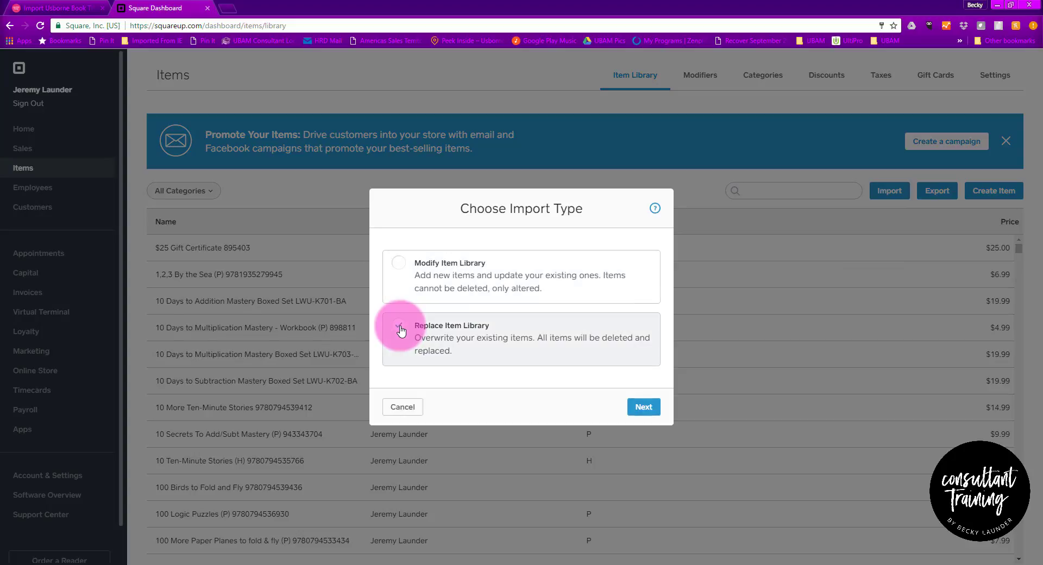
- Attach Desktop > Square > SquareItemUpload_20170211.csv to the import
{"action": "left_click", "coordinate": [642, 408]}
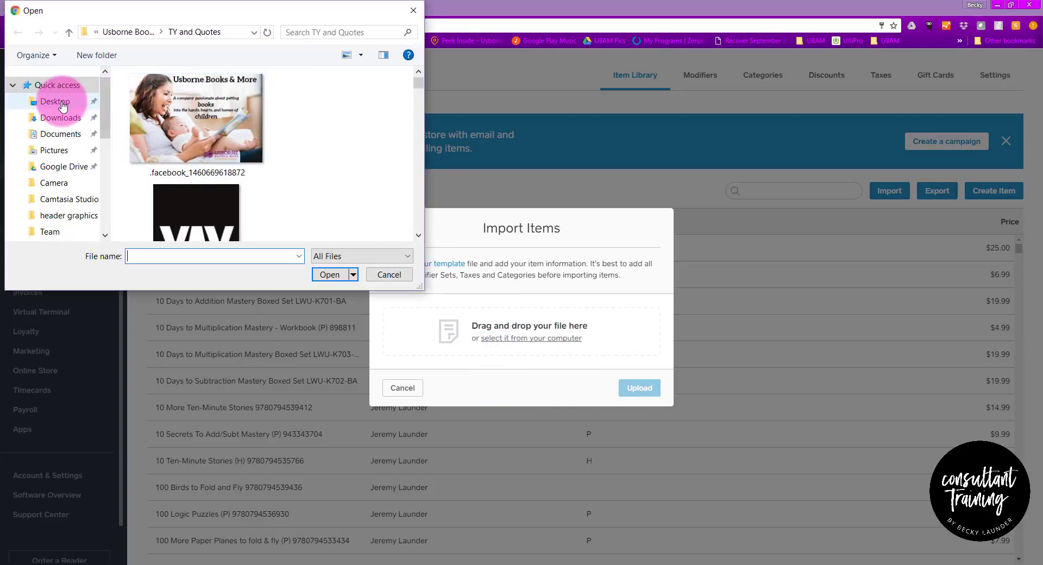
{"action": "left_click", "coordinate": [61, 104]}
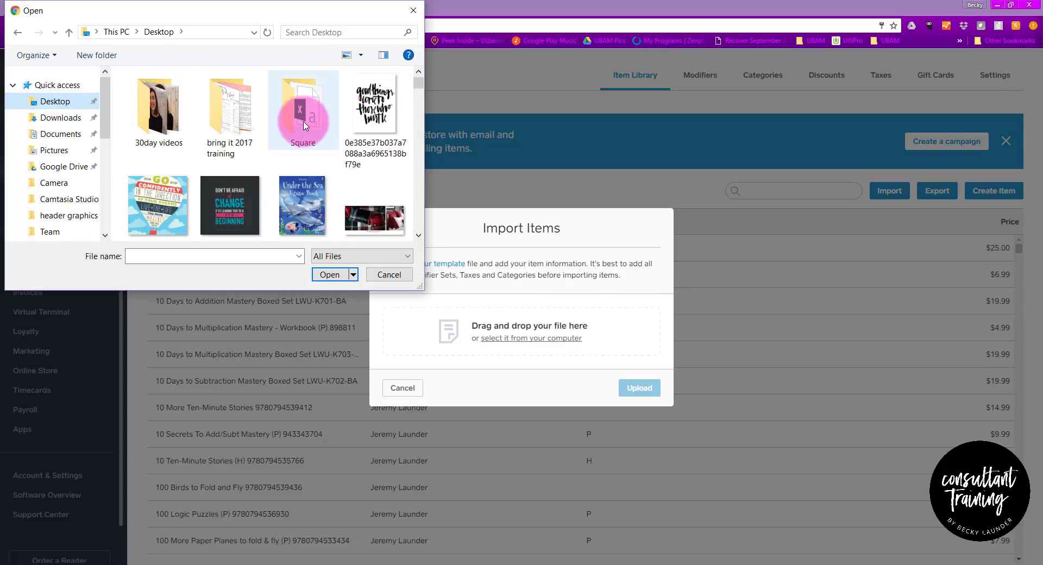
{"action": "double_click", "coordinate": [303, 106]}
{"action": "left_click", "coordinate": [196, 96]}
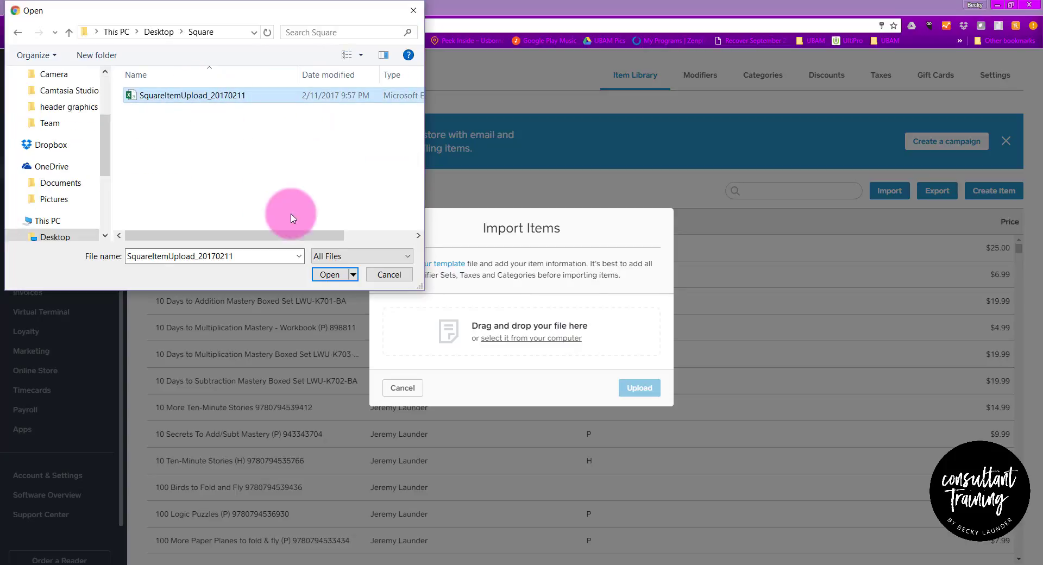
{"action": "left_click", "coordinate": [329, 275]}
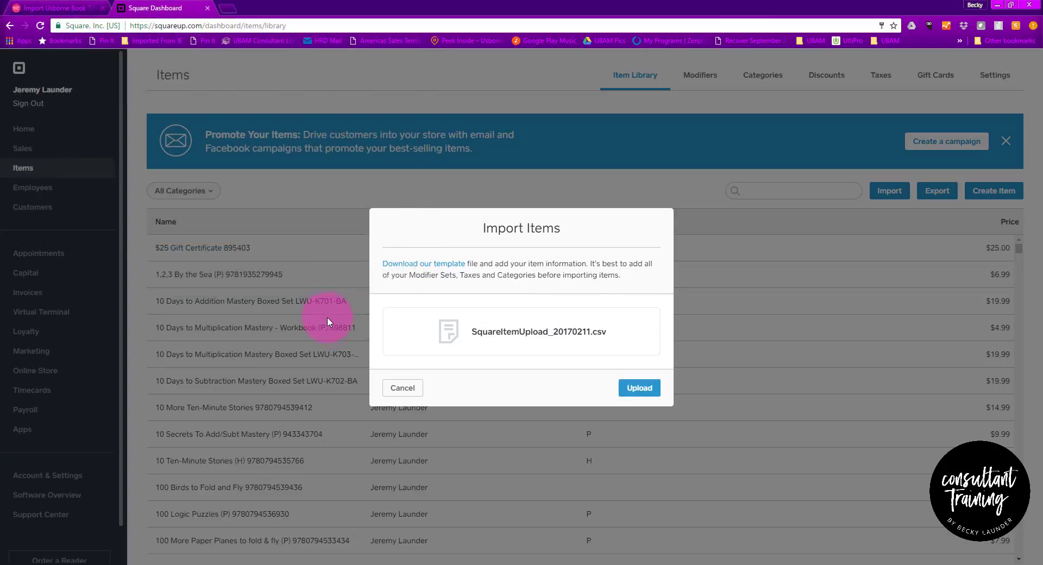
- Upload the CSV, confirm the column mapping, and overwrite the existing items
{"action": "left_click", "coordinate": [645, 392]}
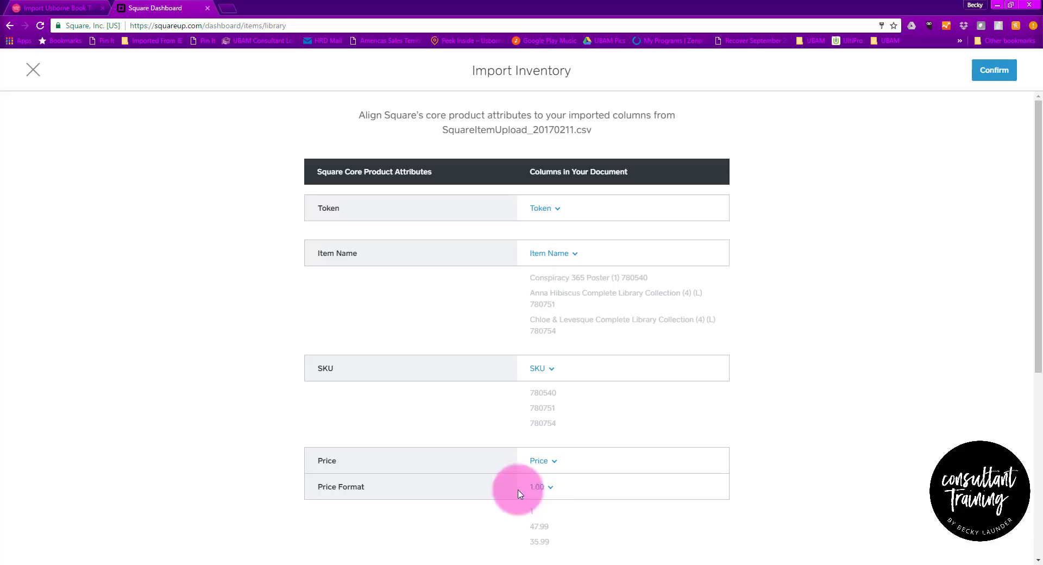
{"action": "left_click", "coordinate": [999, 76]}
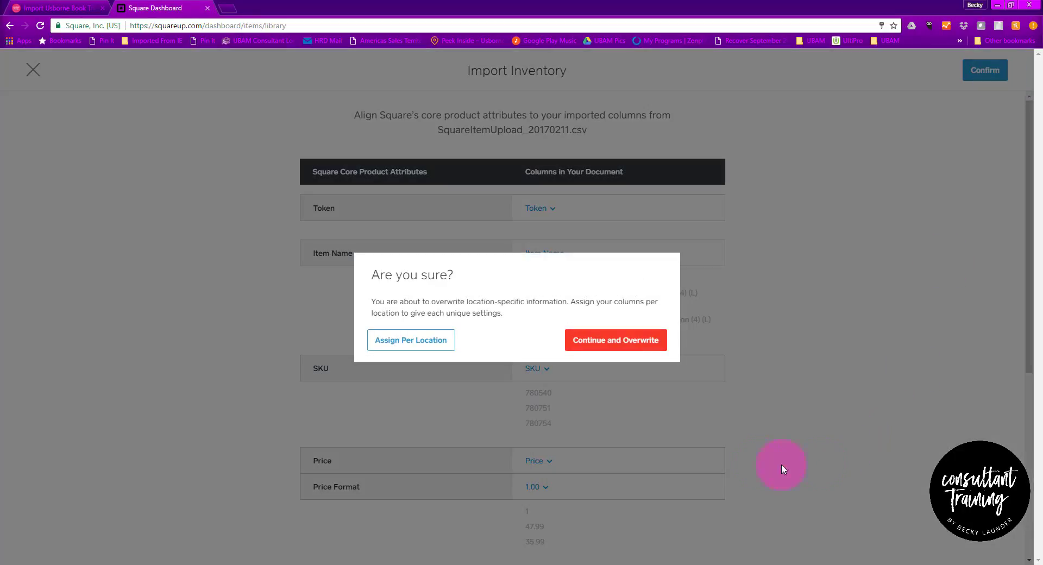
{"action": "left_click", "coordinate": [619, 343]}
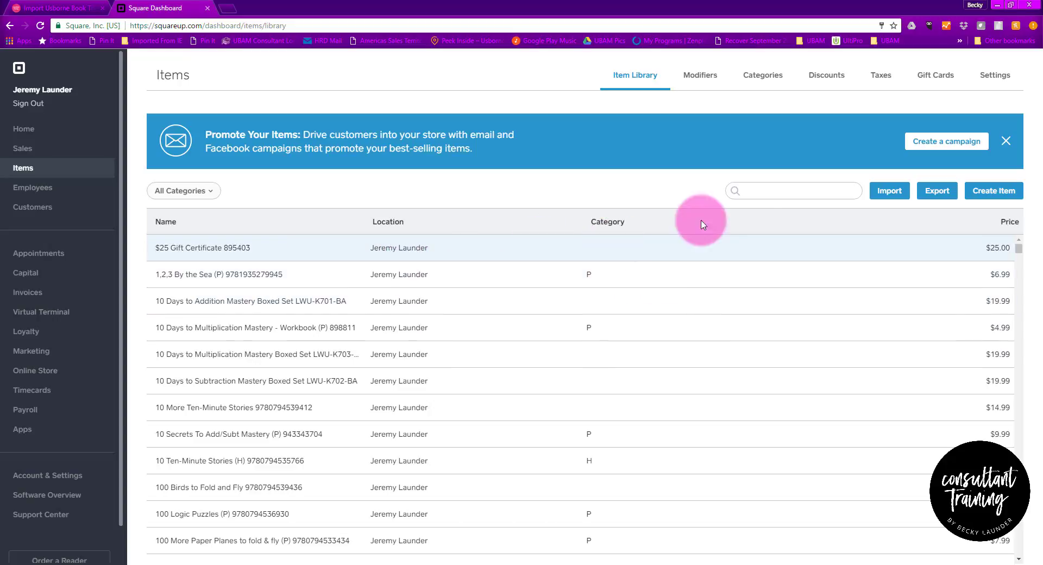
- Apply the 8% Sales Tax to all 2067 items from the Taxes page
{"action": "left_click", "coordinate": [884, 82]}
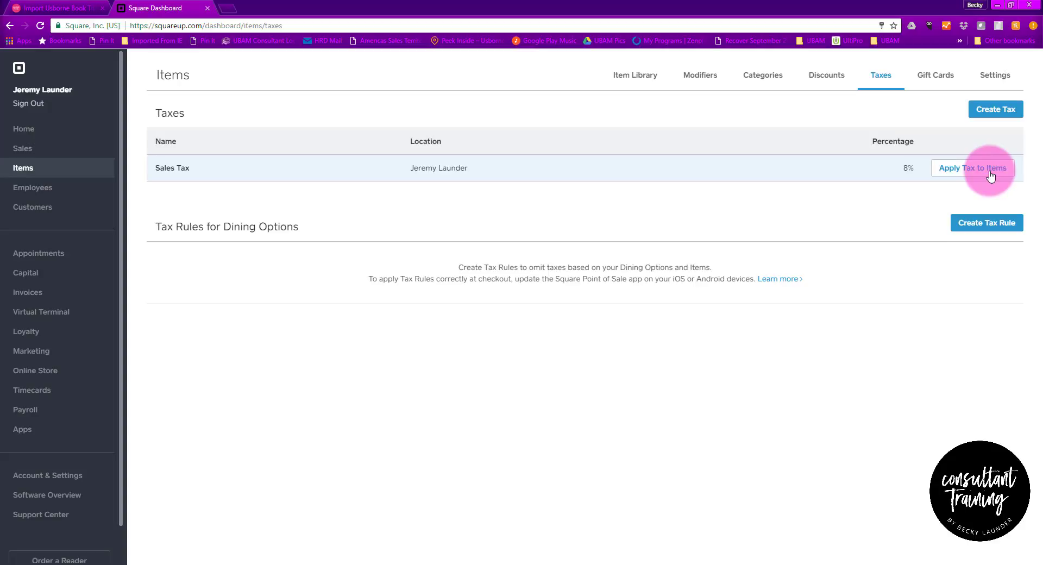
{"action": "left_click", "coordinate": [990, 175]}
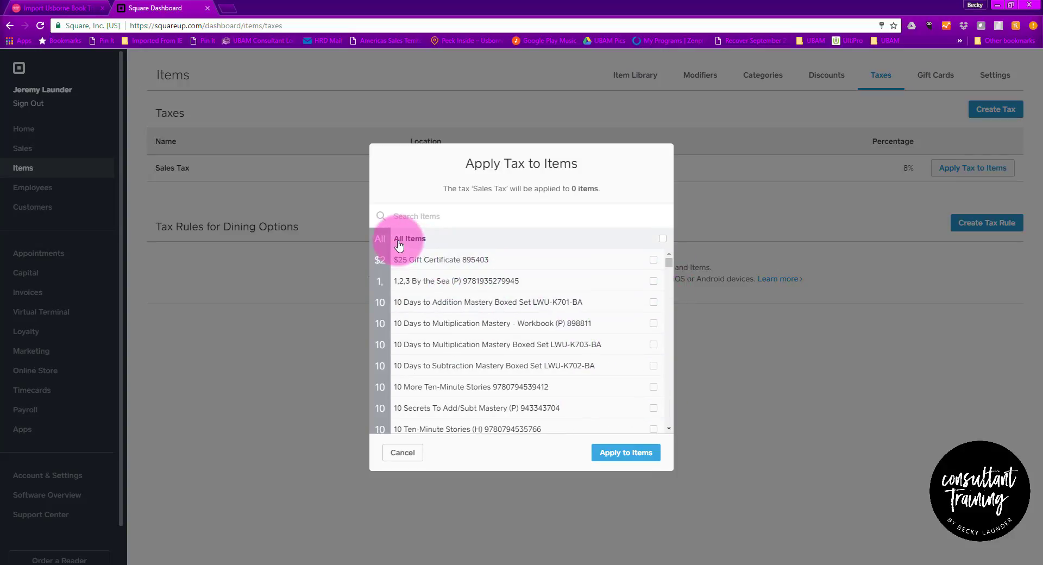
{"action": "left_click", "coordinate": [662, 239]}
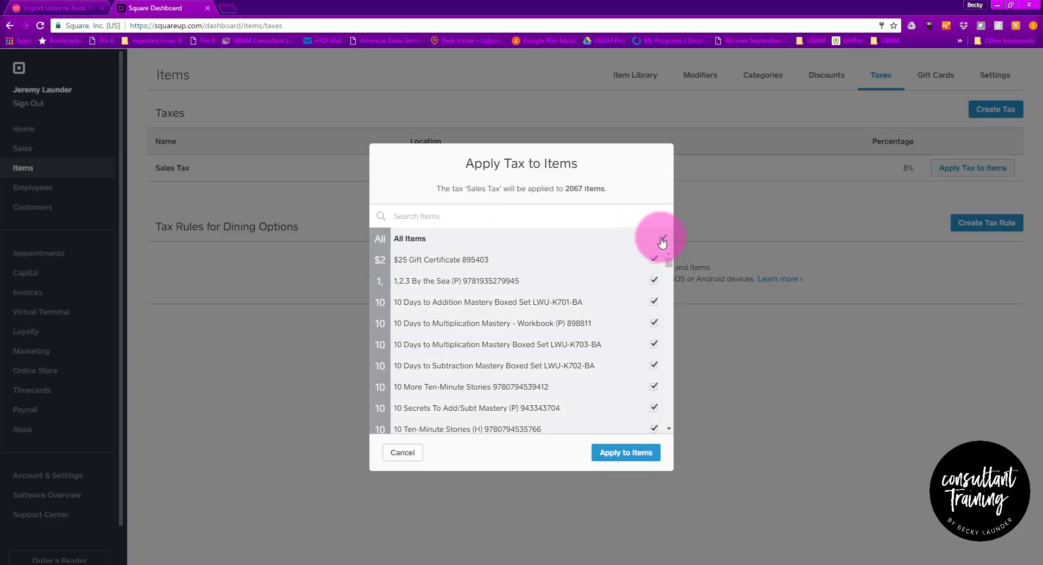
{"action": "left_click", "coordinate": [626, 455]}
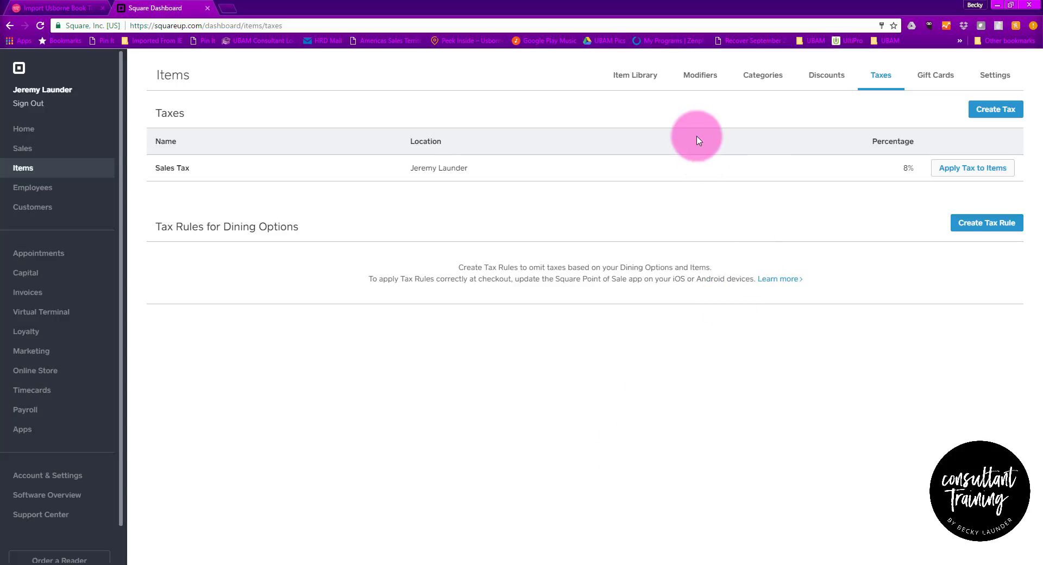
{"action": "left_click", "coordinate": [975, 170]}
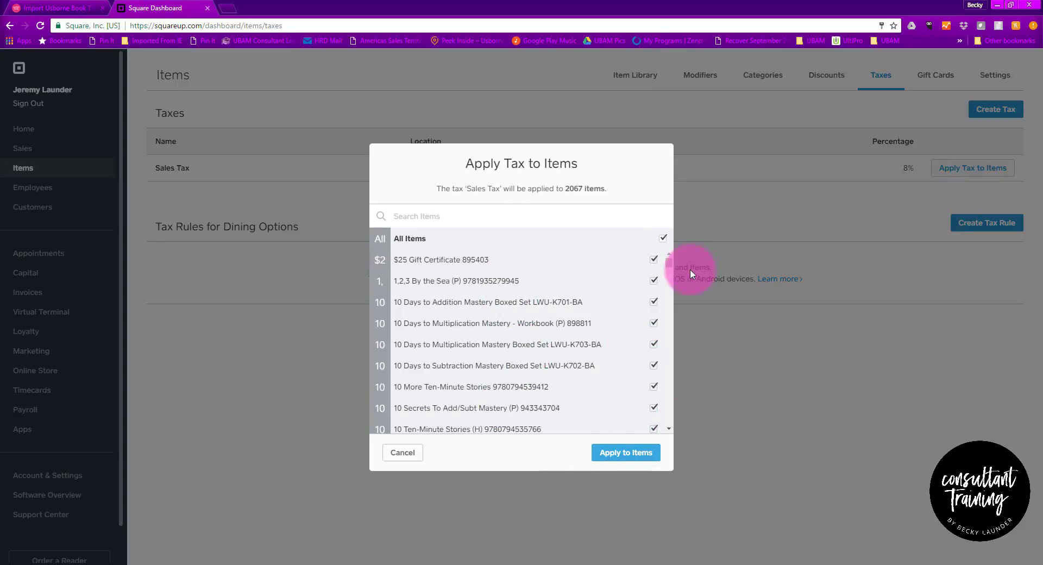
{"action": "left_click_drag", "start_coordinate": [675, 266], "coordinate": [675, 261]}
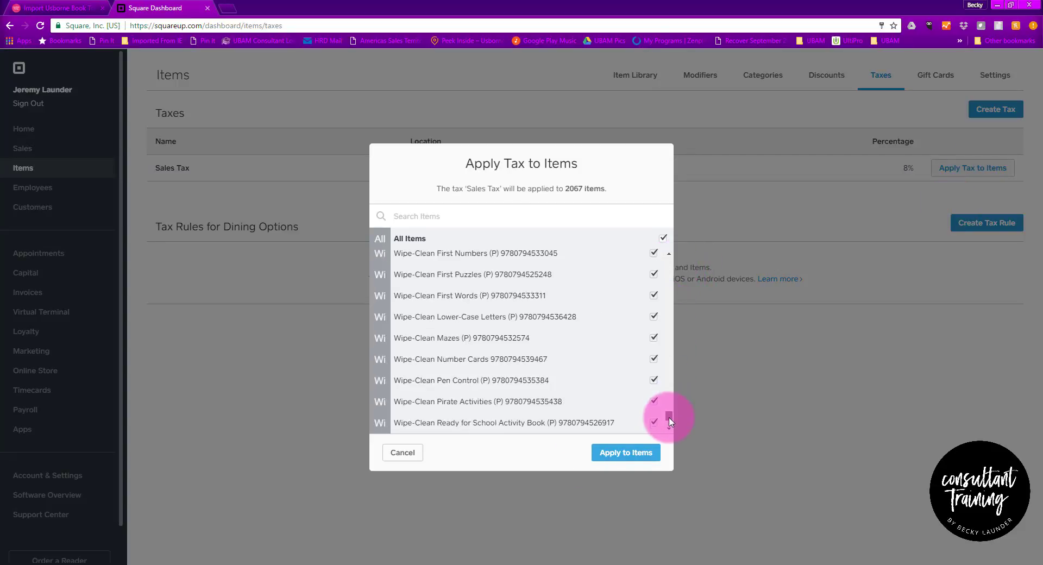
{"action": "left_click", "coordinate": [403, 452]}
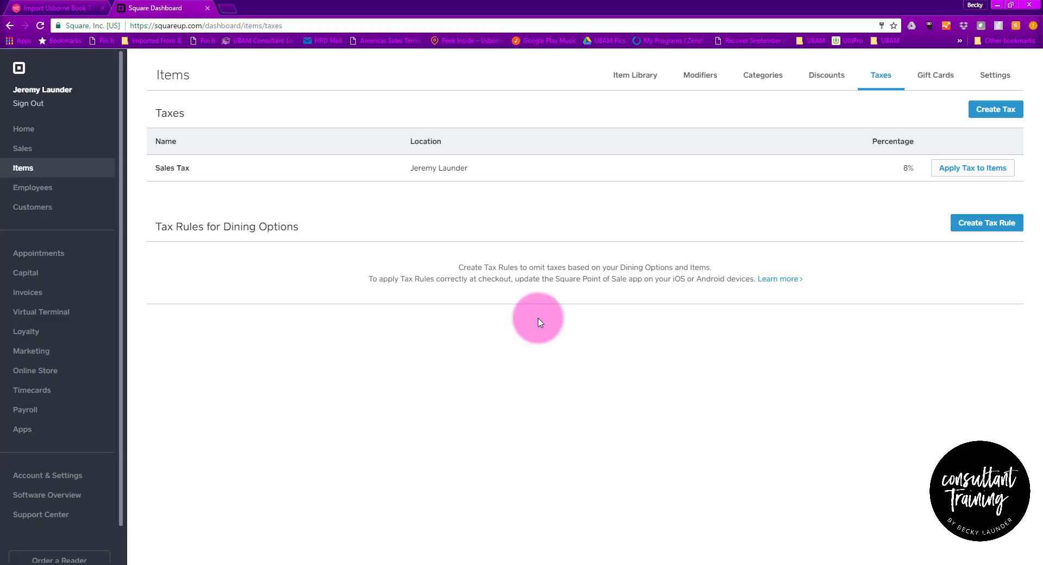
- Return to the Item Library showing the imported book titles
{"action": "left_click", "coordinate": [24, 170]}
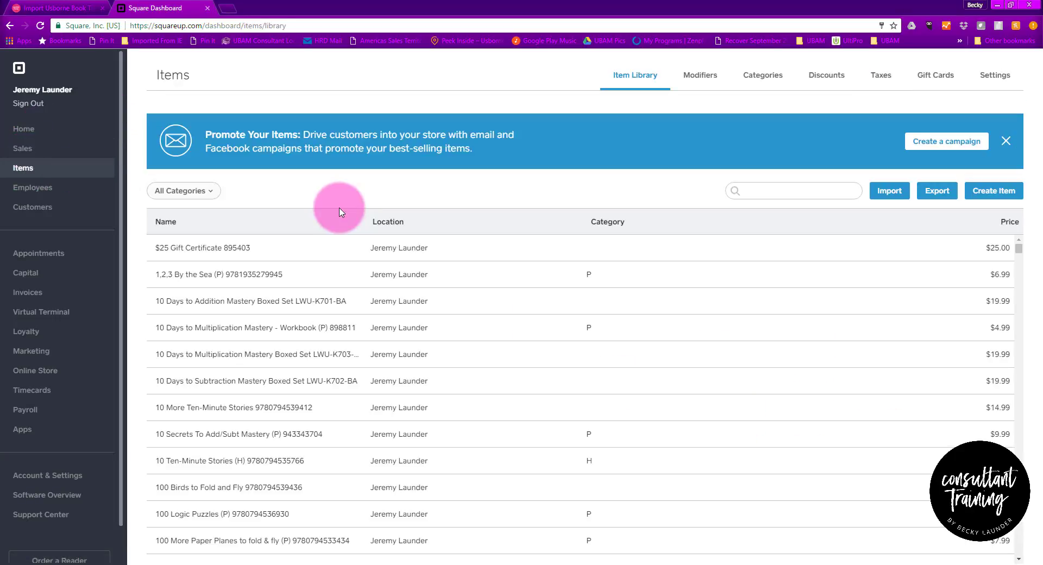